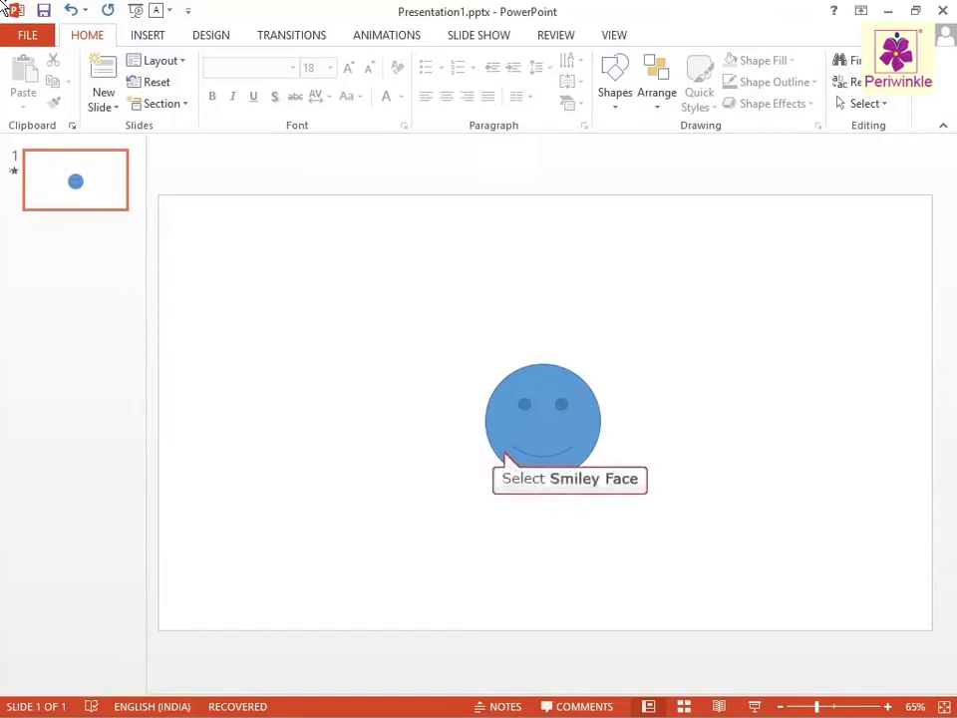
Select the smiley face and show its animations, numbered 0, 1 and 2.
left_click(571, 429)
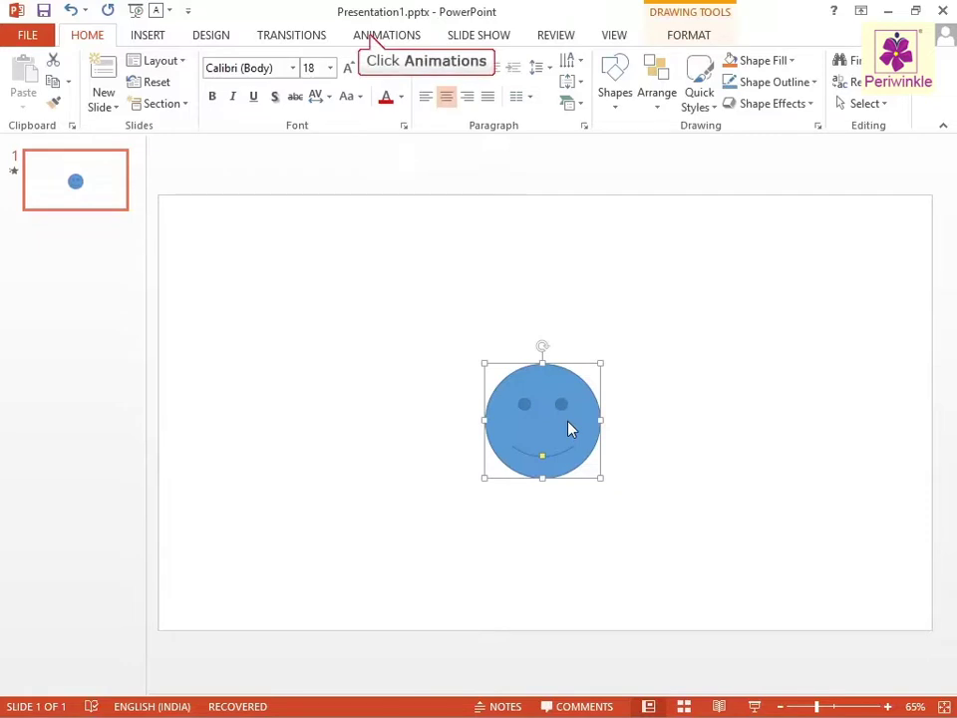
left_click(384, 38)
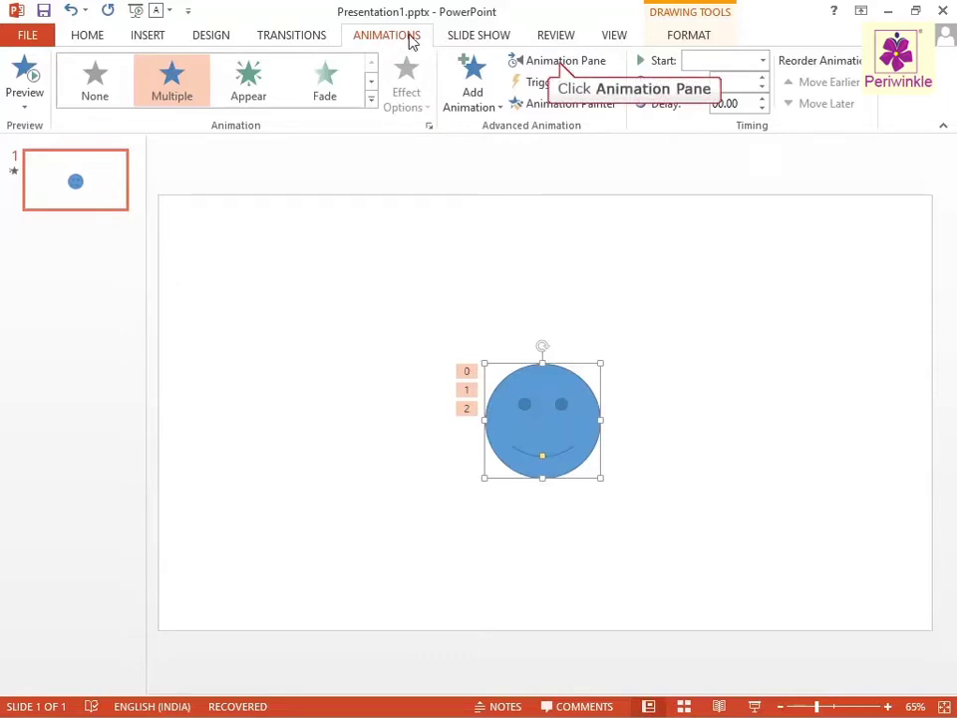
Open the Animation Pane listing the three Smiley Face 4 effects, then deselect the shape.
left_click(541, 64)
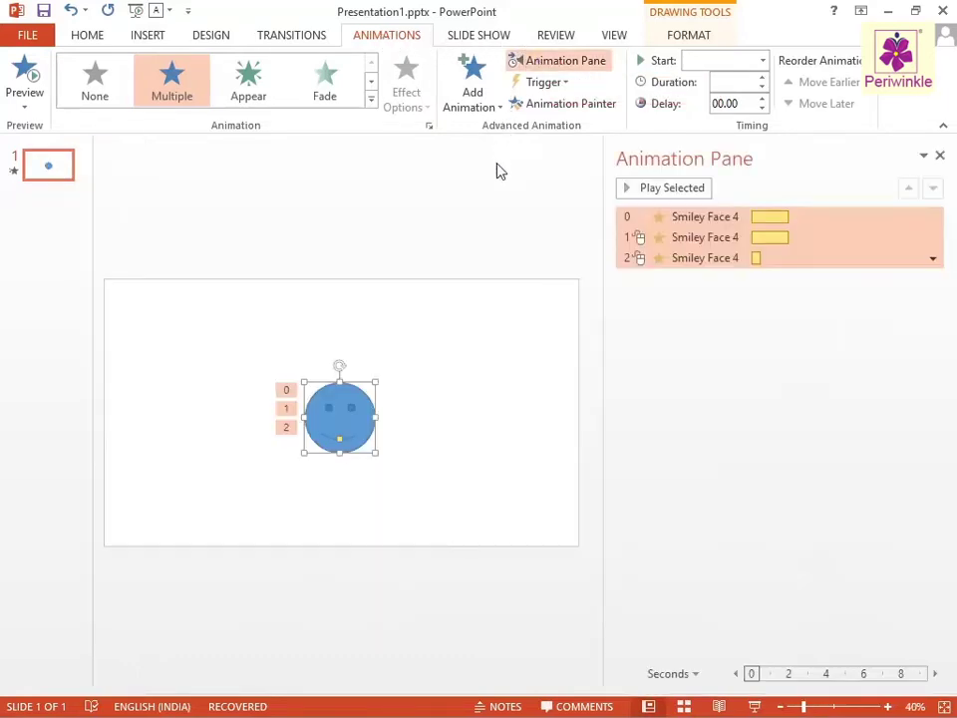
left_click(490, 332)
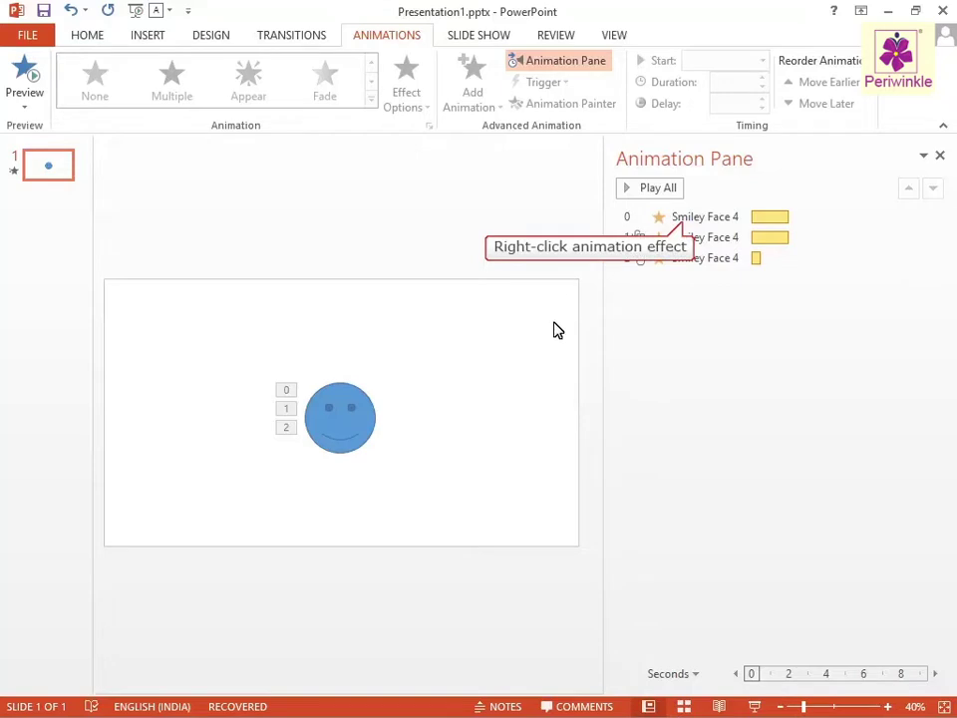
Set the first Spin animation to start On Click, renumbering effects 1, 2 and 3.
right_click(684, 222)
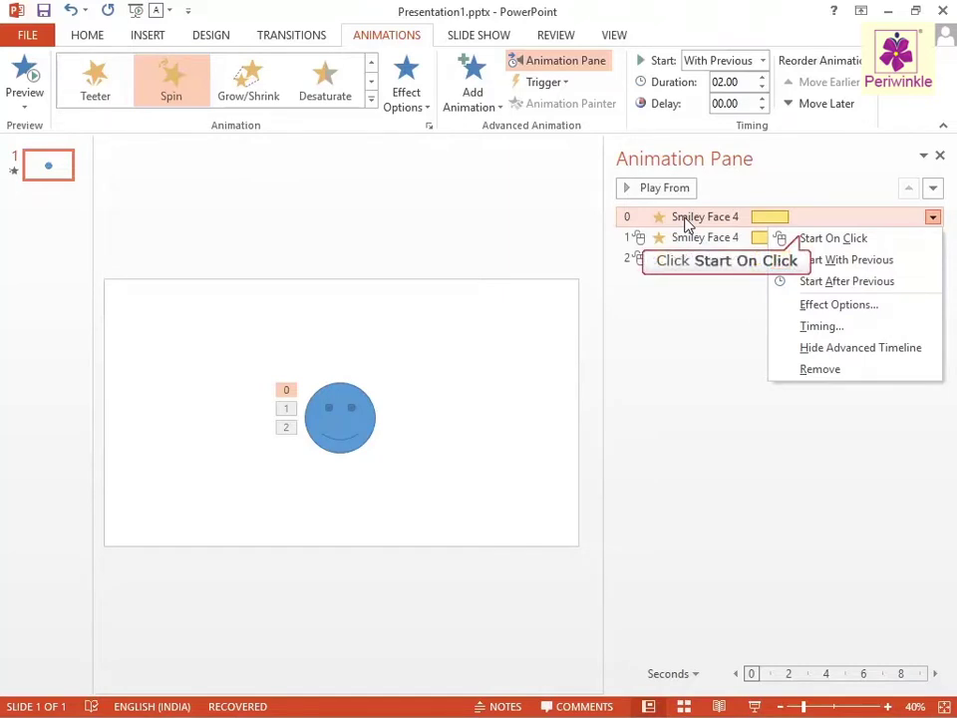
left_click(800, 237)
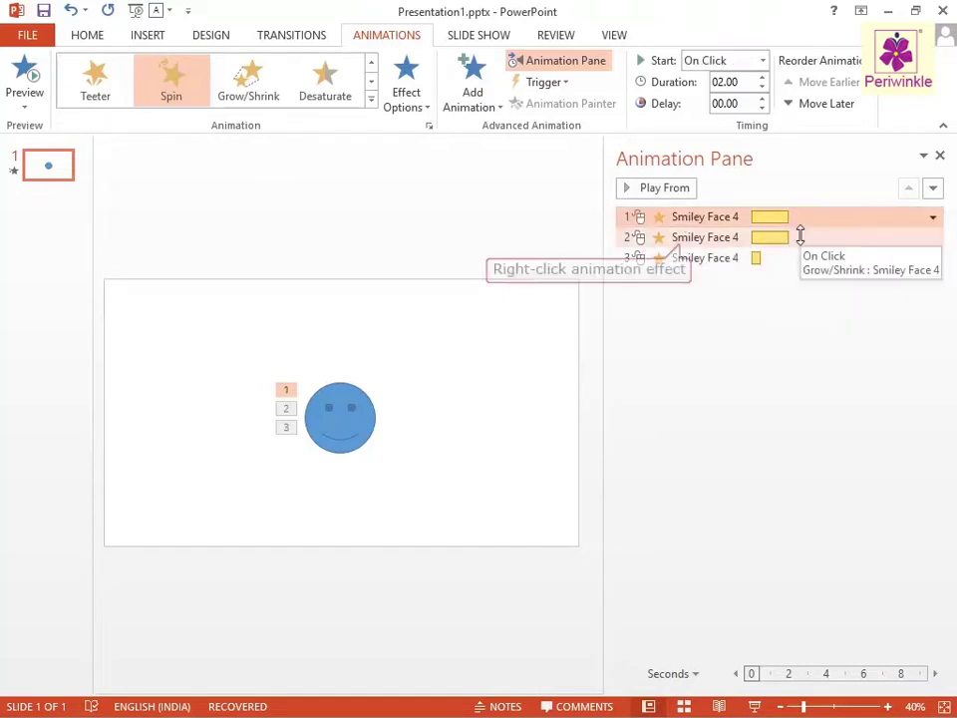
right_click(695, 249)
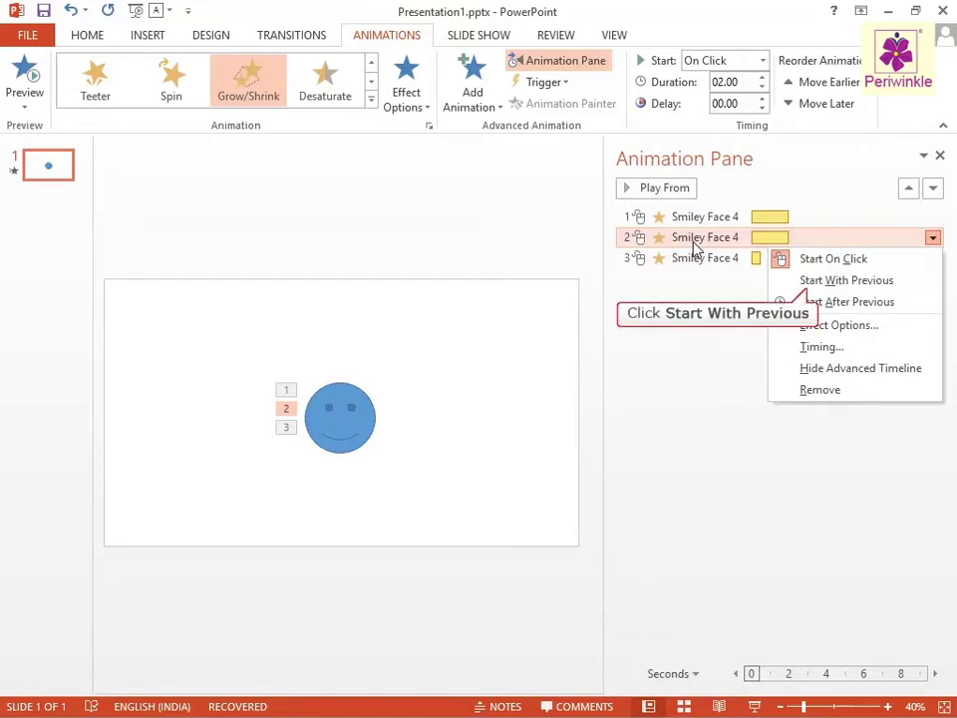
Set the Grow/Shrink animation to start With Previous.
left_click(846, 280)
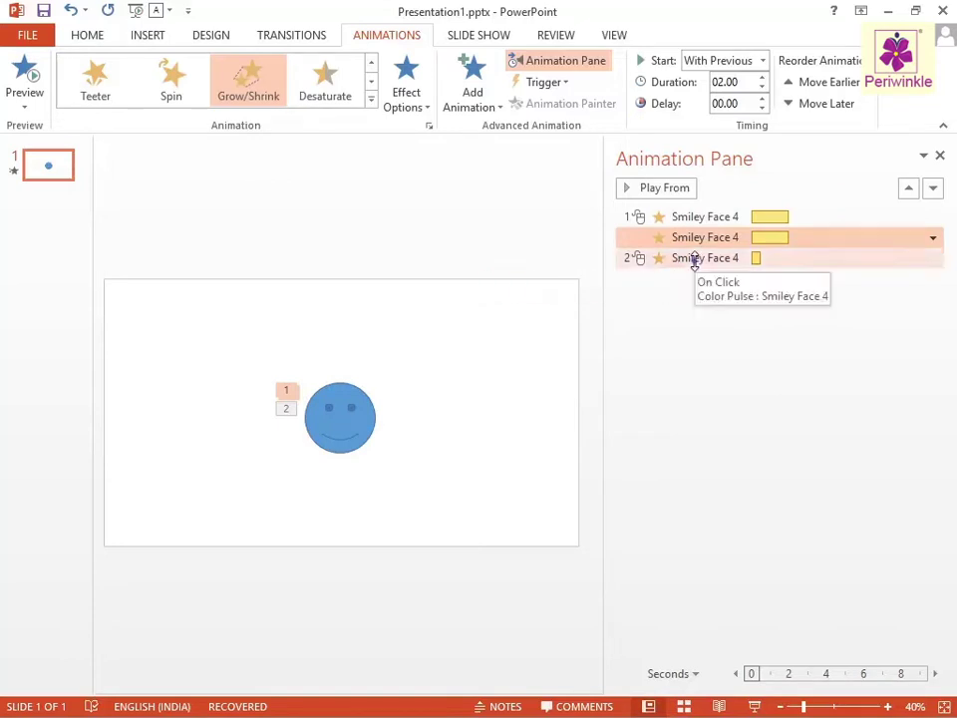
right_click(696, 261)
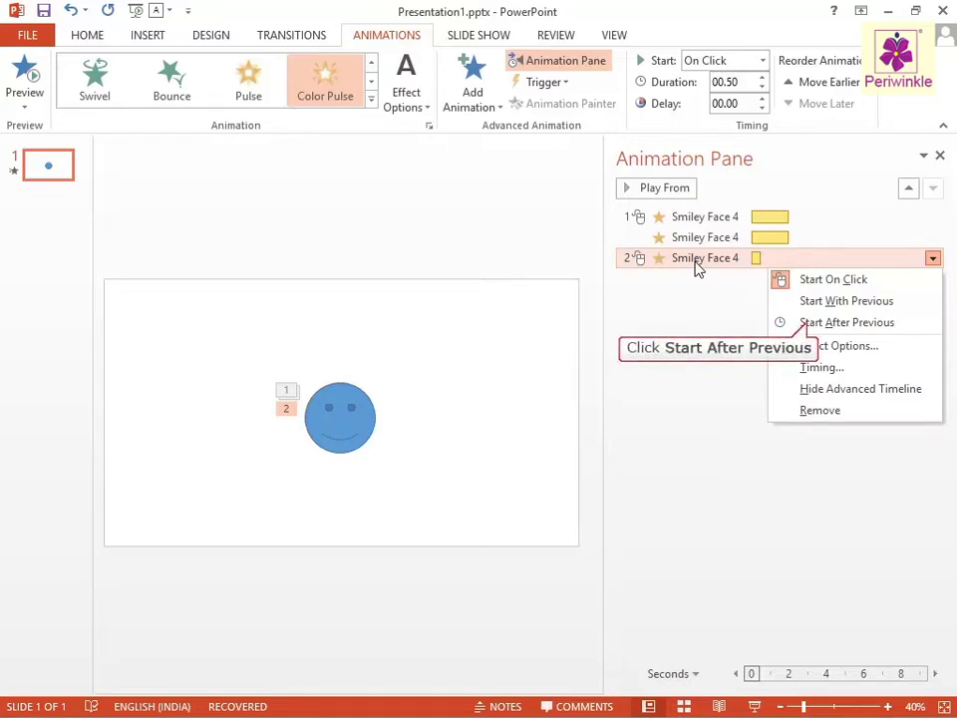
Set the Color Pulse animation to start After Previous.
left_click(809, 322)
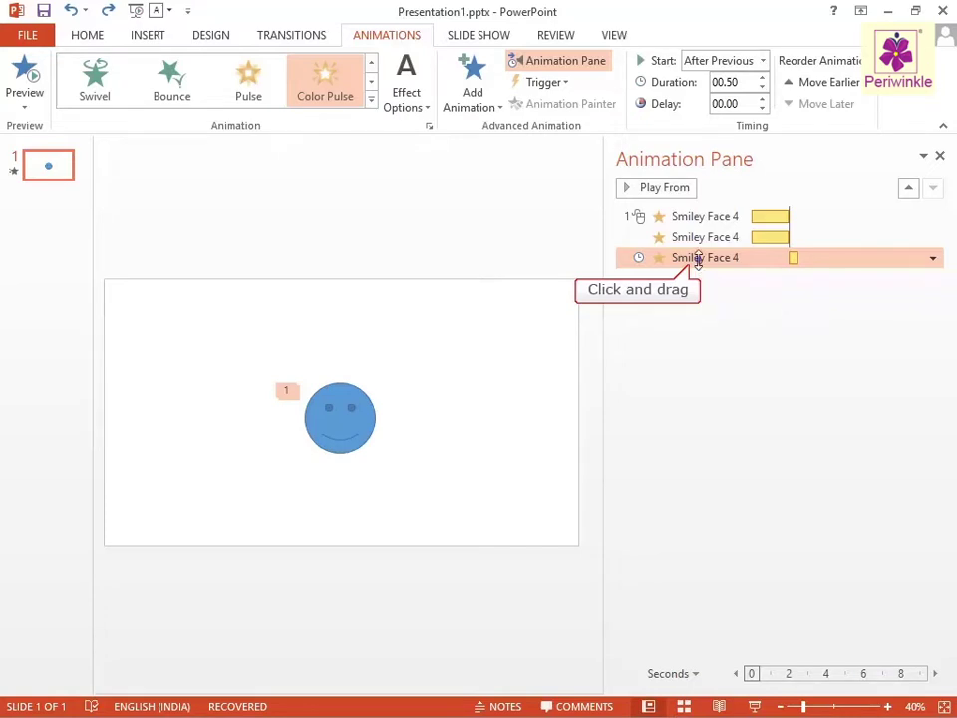
Move Color Pulse second, lengthen Spin to 2.5 seconds, and delay Color Pulse 1.5 seconds.
left_click_drag(695, 257, 705, 243)
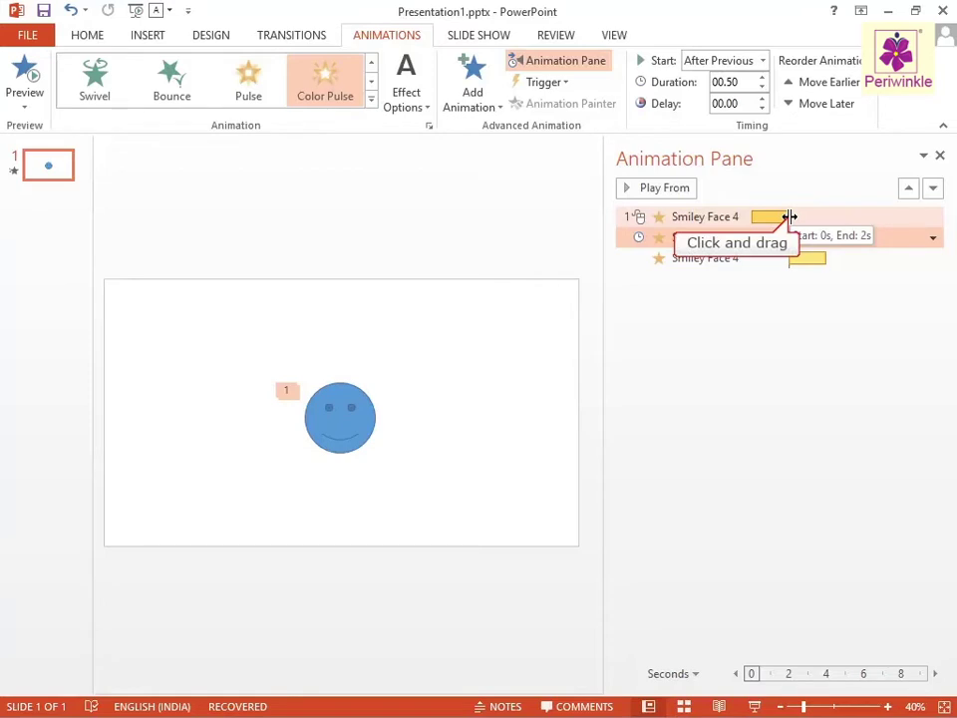
left_click_drag(789, 216, 799, 216)
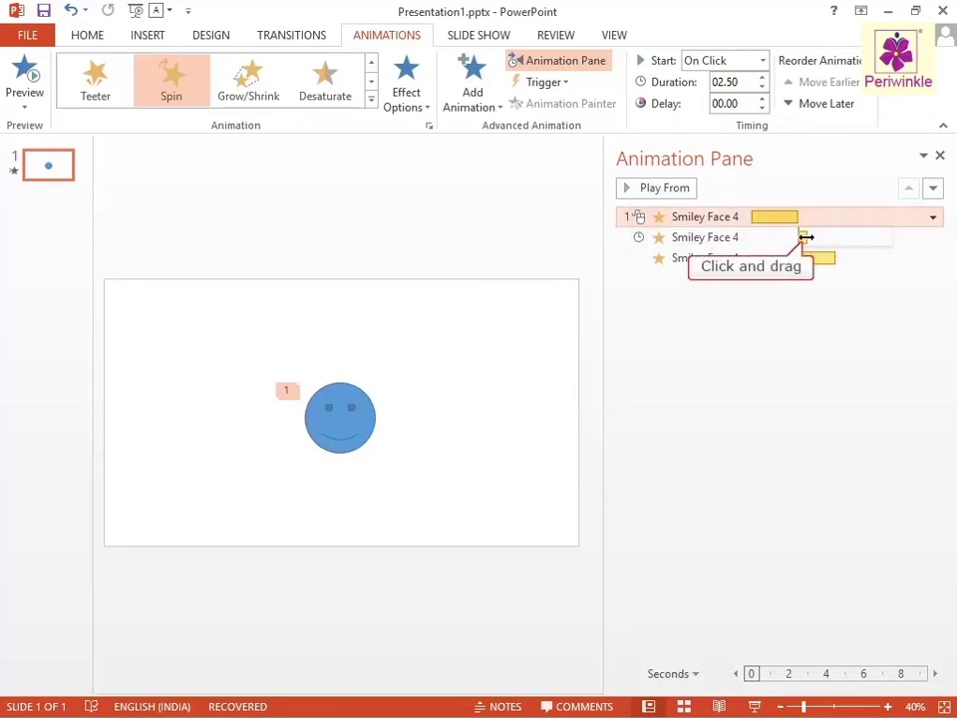
left_click_drag(806, 236, 826, 236)
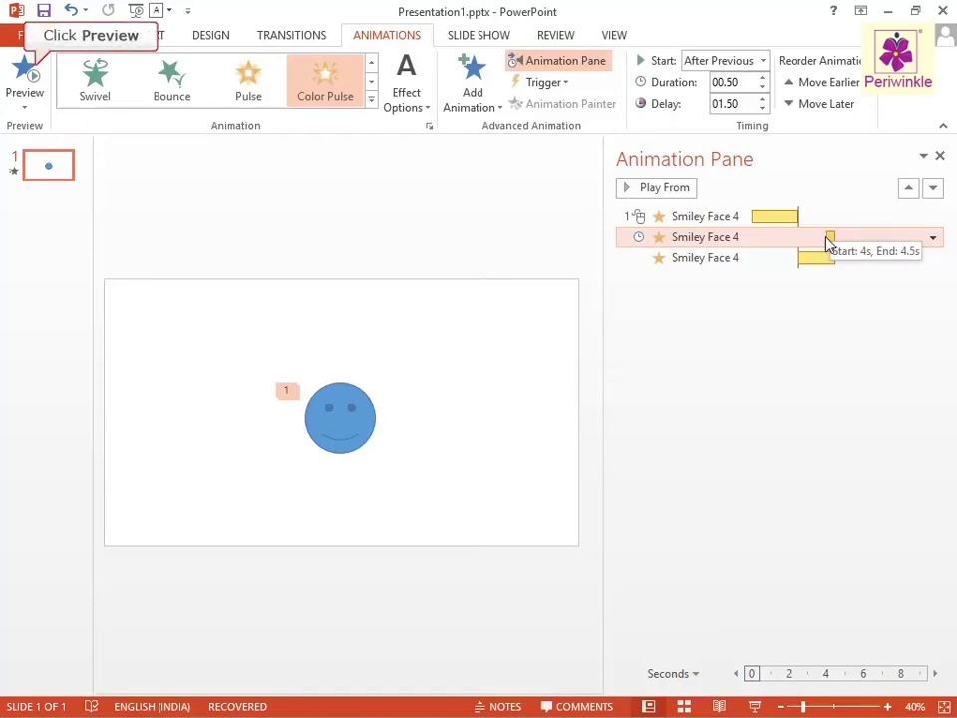
Preview the smiley face's three sequenced animations.
left_click(22, 77)
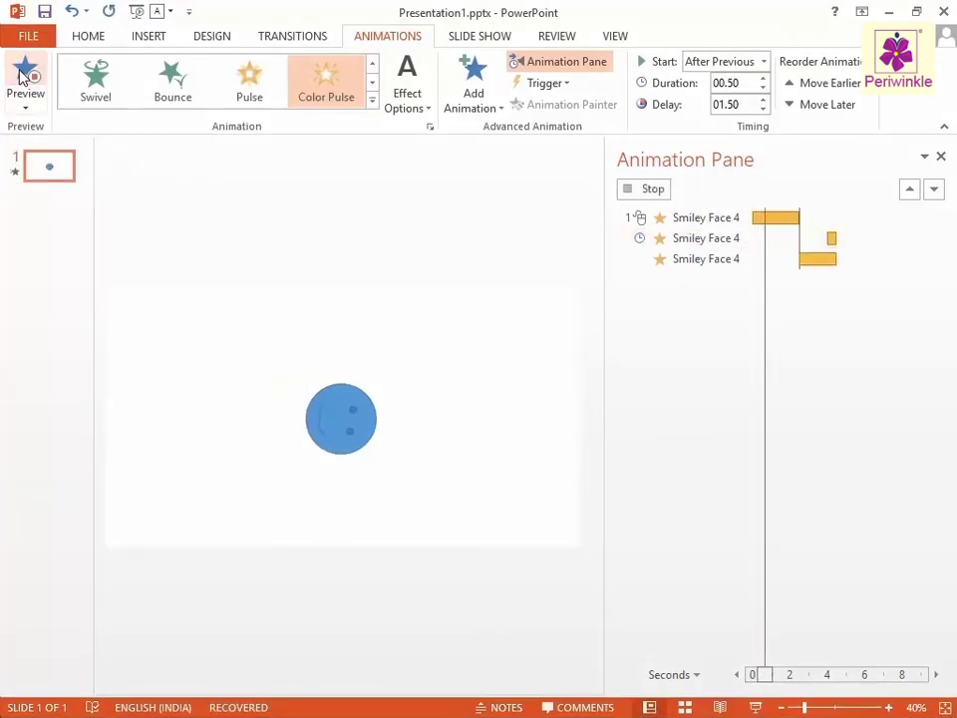